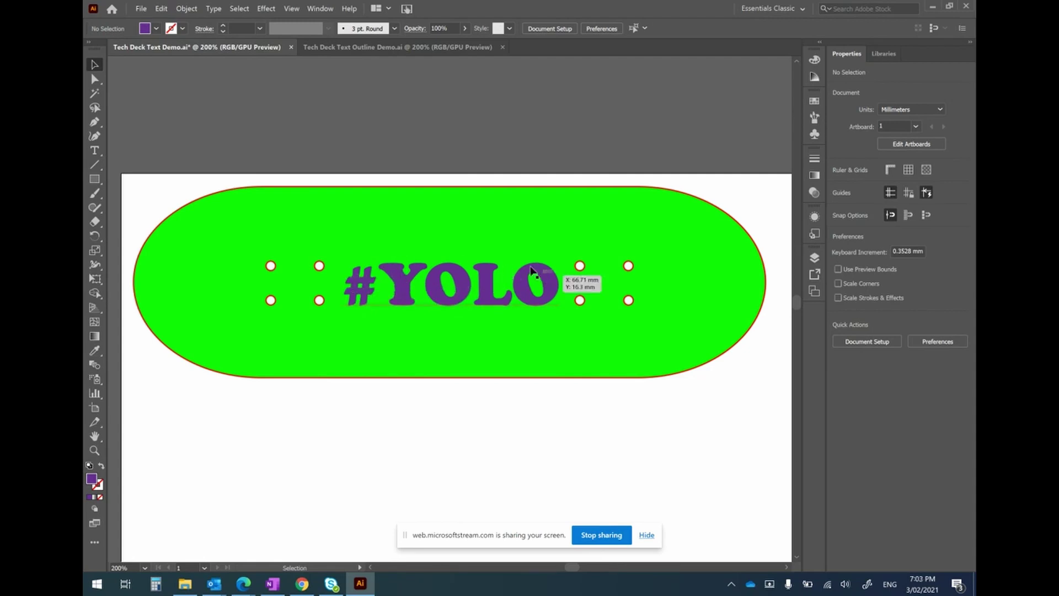
Open the file "Yr9 Design - Tech Deck Template" from the Tech Deck folder.
click(142, 8)
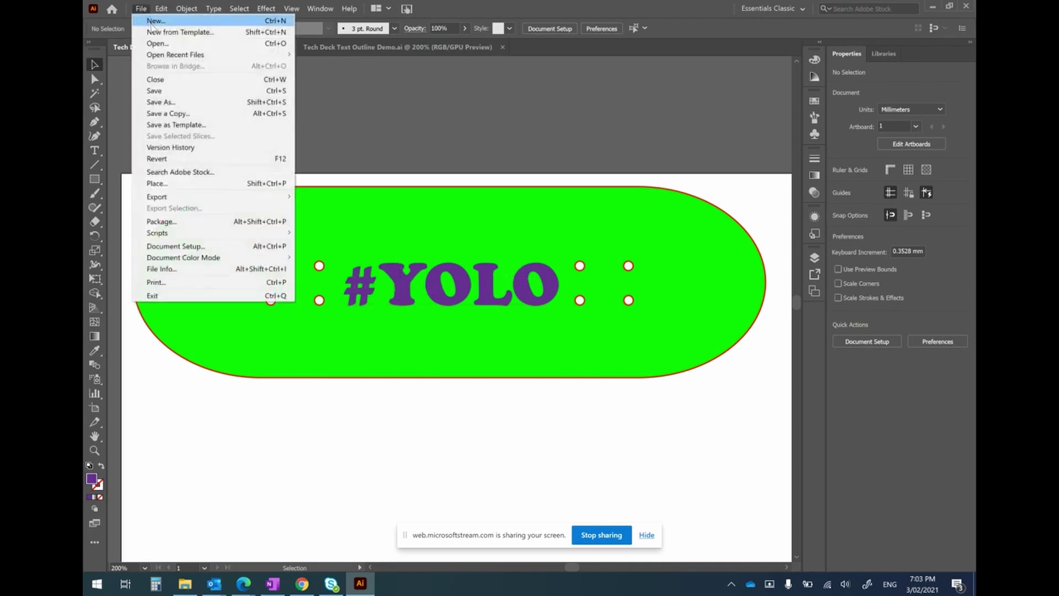
click(158, 43)
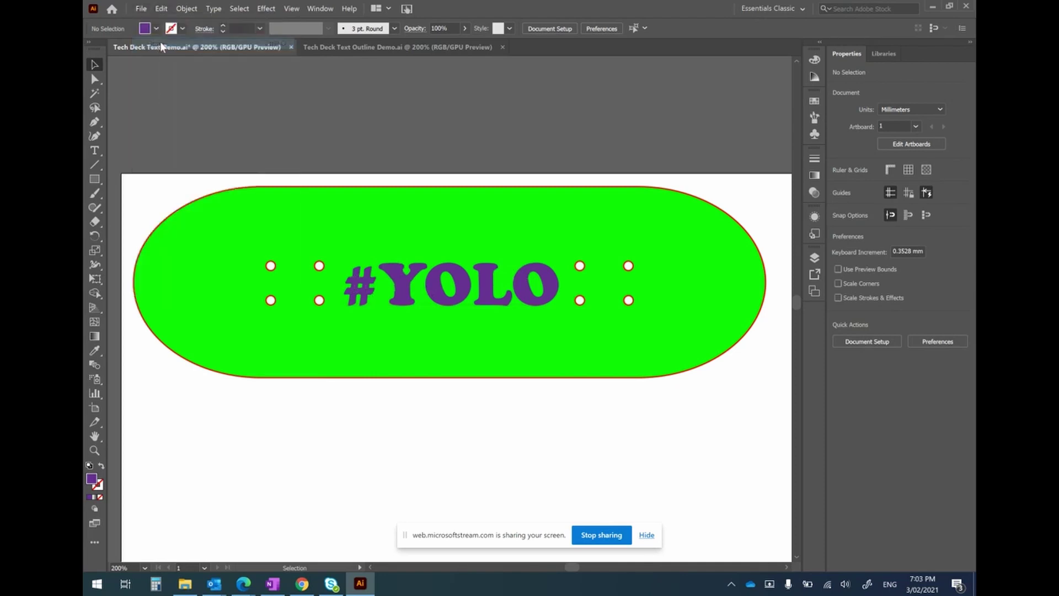
scroll(286, 126, down, 2)
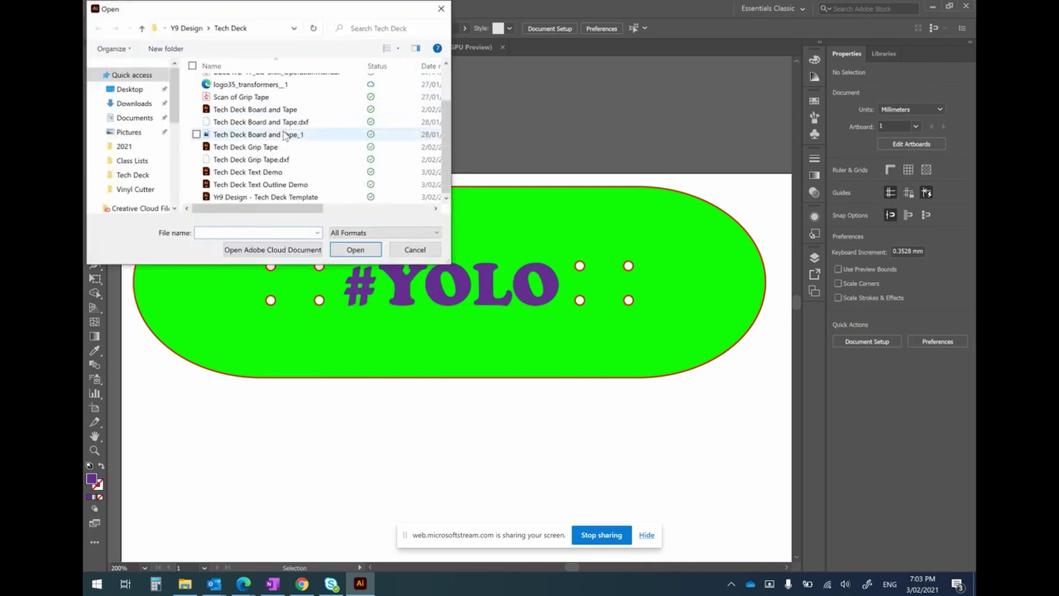
double_click(308, 196)
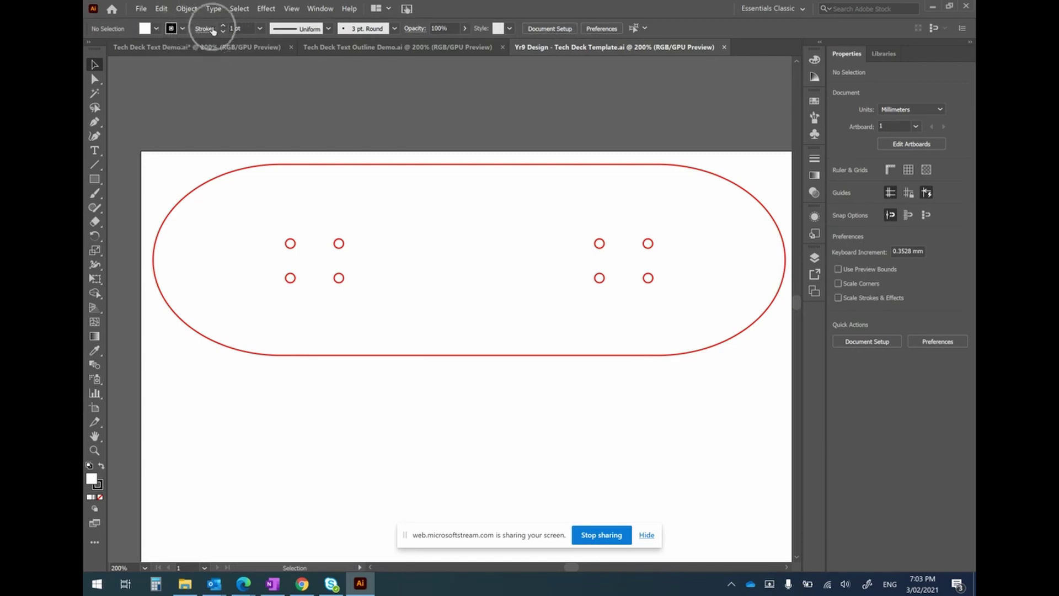
Switch the workspace to Essentials and return it to Essentials Classic.
click(776, 8)
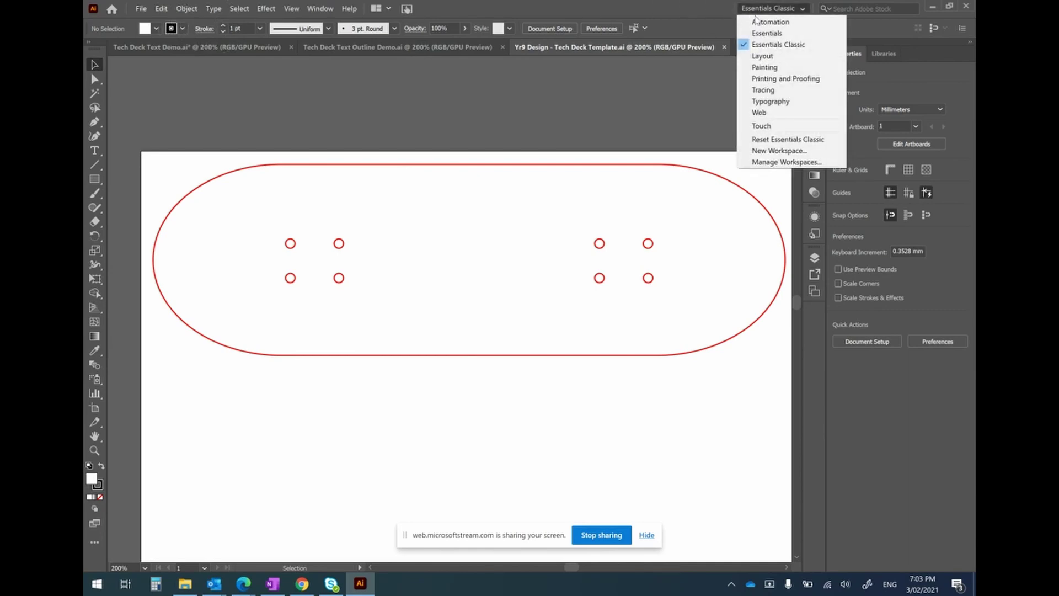
click(776, 34)
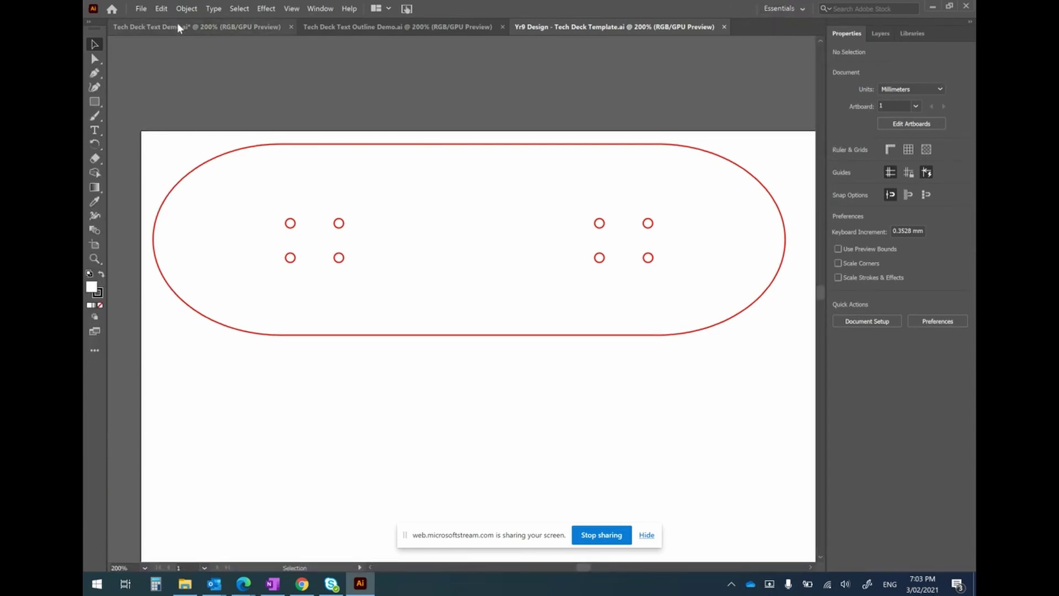
click(794, 9)
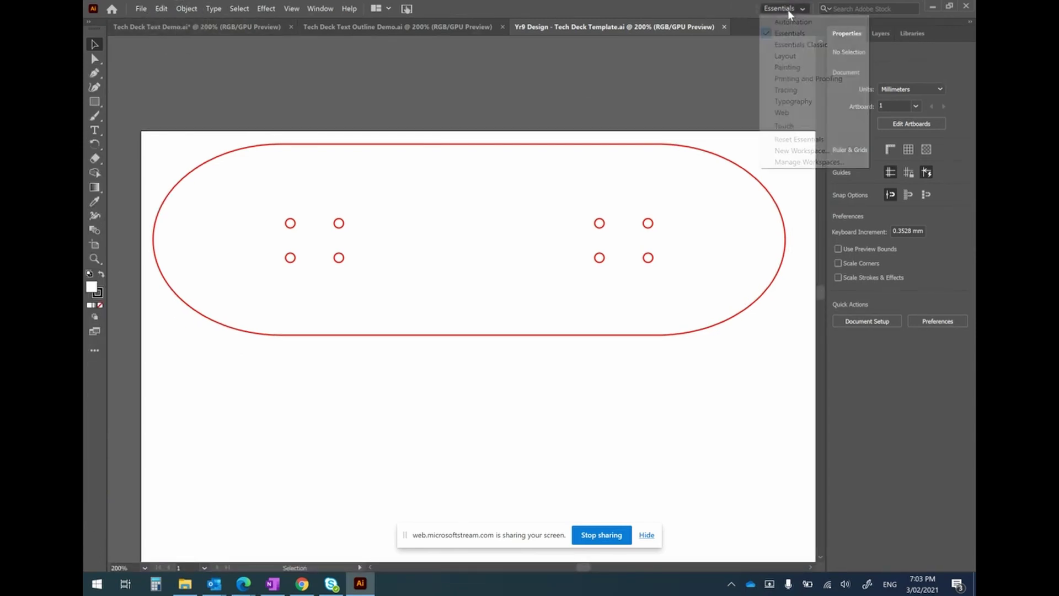
click(804, 45)
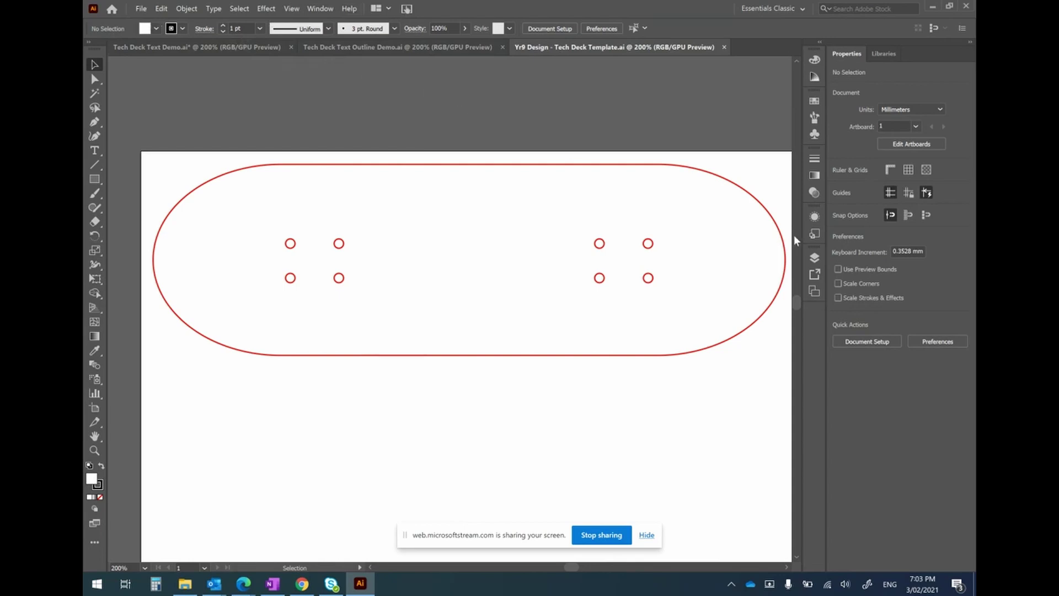
Unlock the Template layer, try moving the board outline slightly down, and undo the move.
click(814, 258)
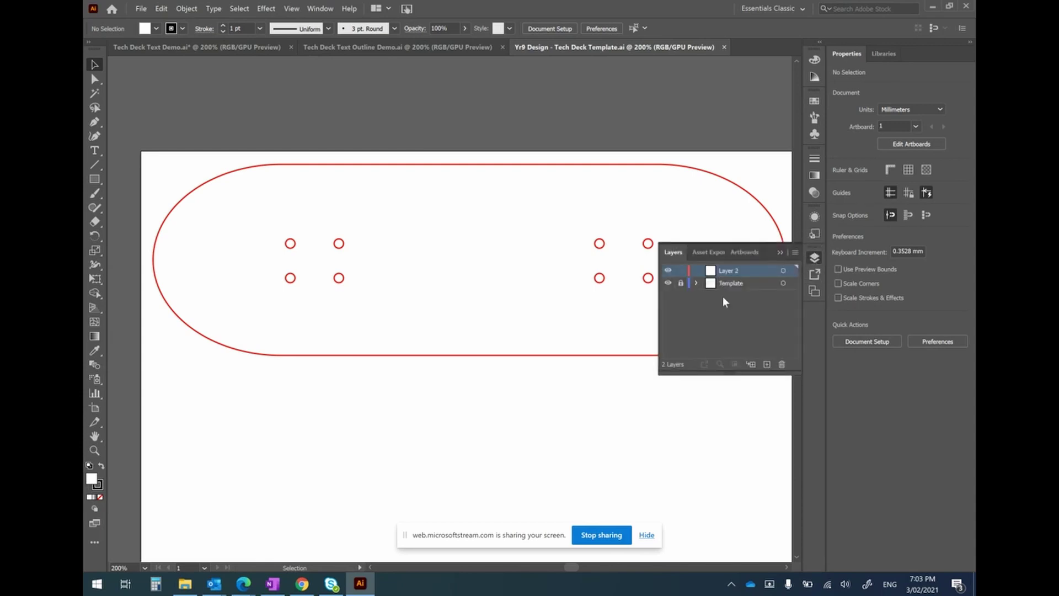
click(731, 283)
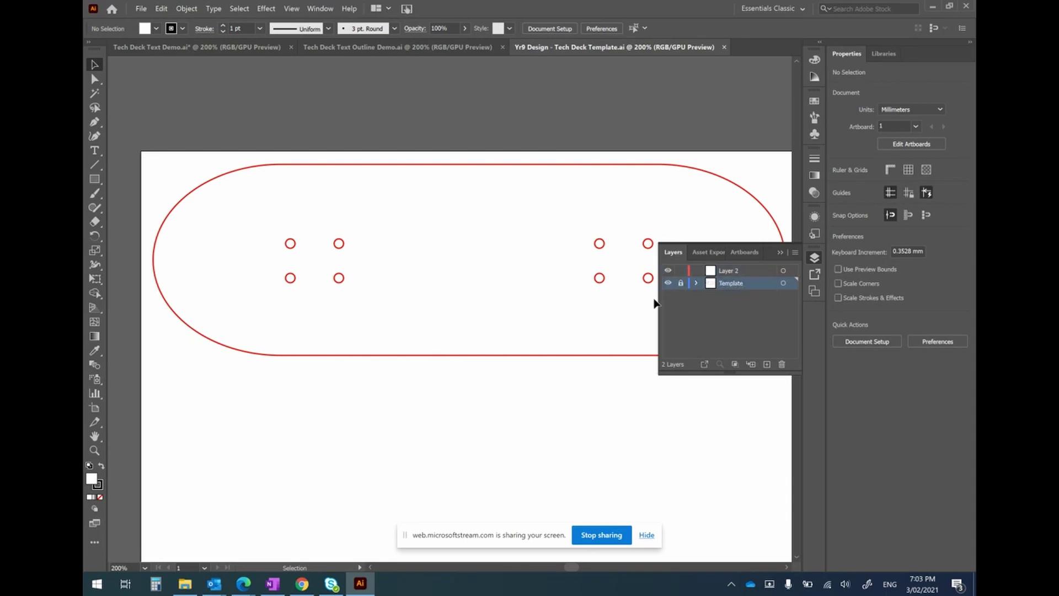
click(666, 286)
click(668, 284)
click(681, 283)
drag(469, 358, 468, 375)
key(ctrl+z)
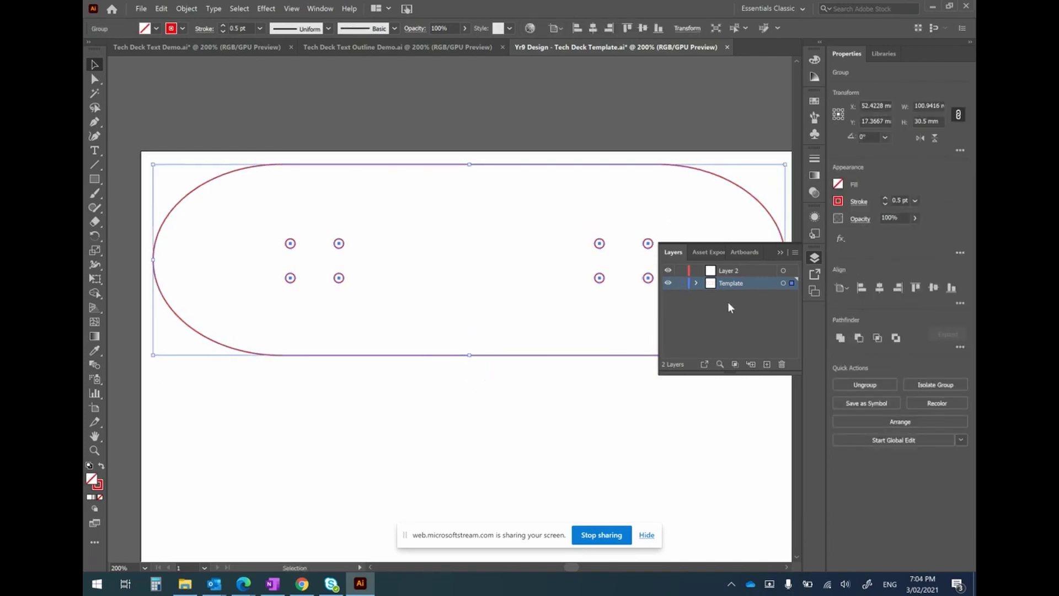
Lock the Template layer, make Layer 2 the active layer, and collapse the panels to enlarge the workspace.
click(682, 284)
click(742, 271)
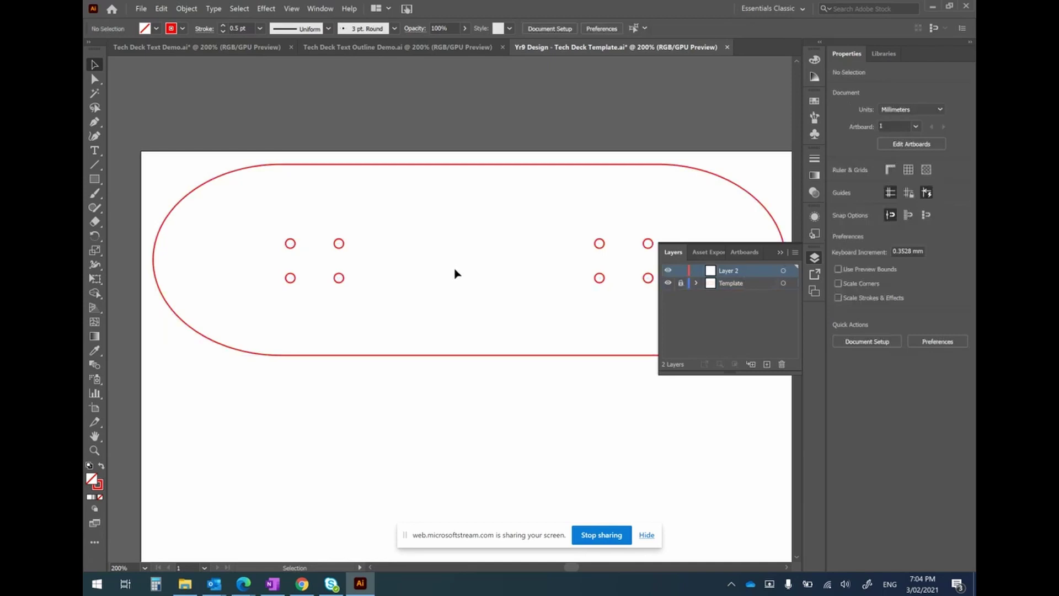
click(779, 252)
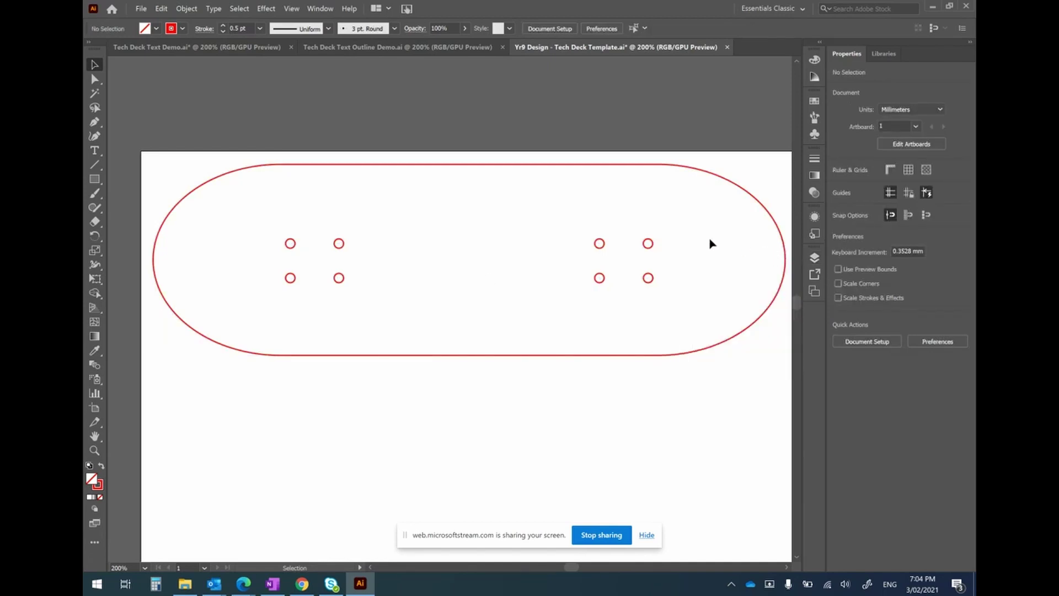
click(969, 47)
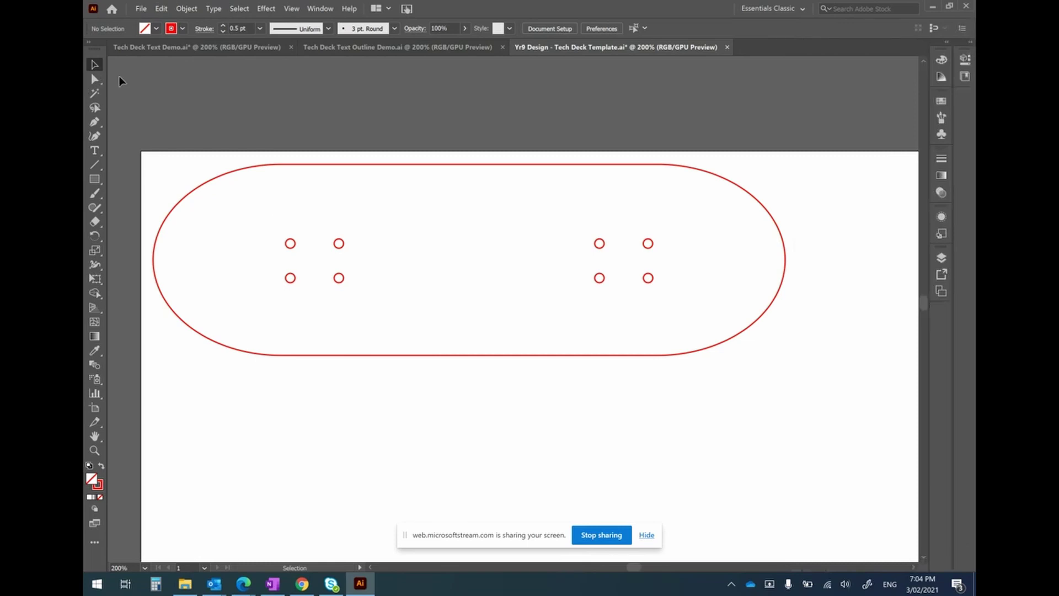
Add the point text "#YOLO" inside the board outline between the two groups of holes.
click(95, 151)
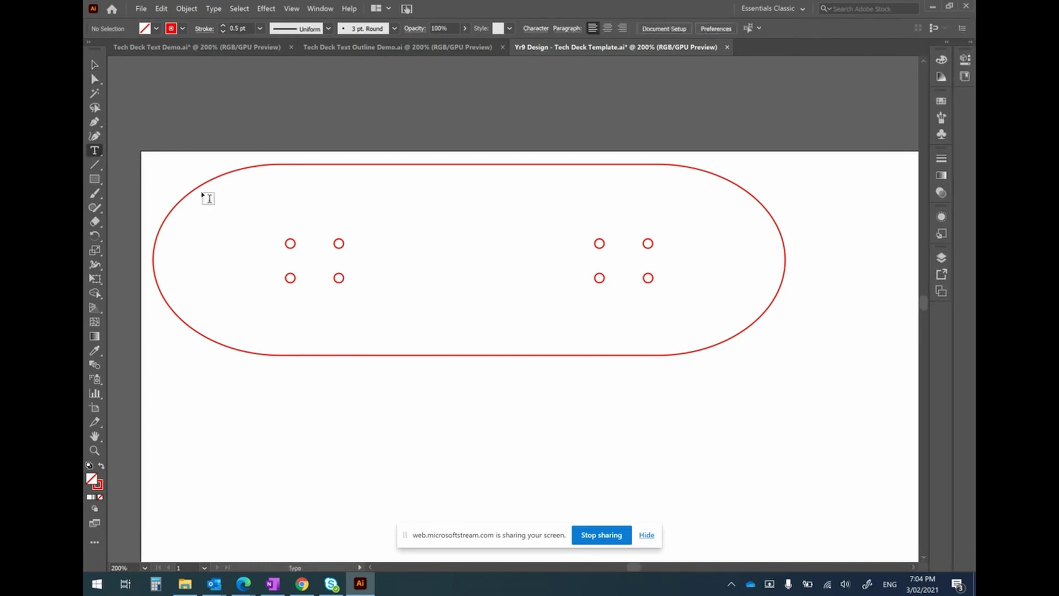
click(379, 244)
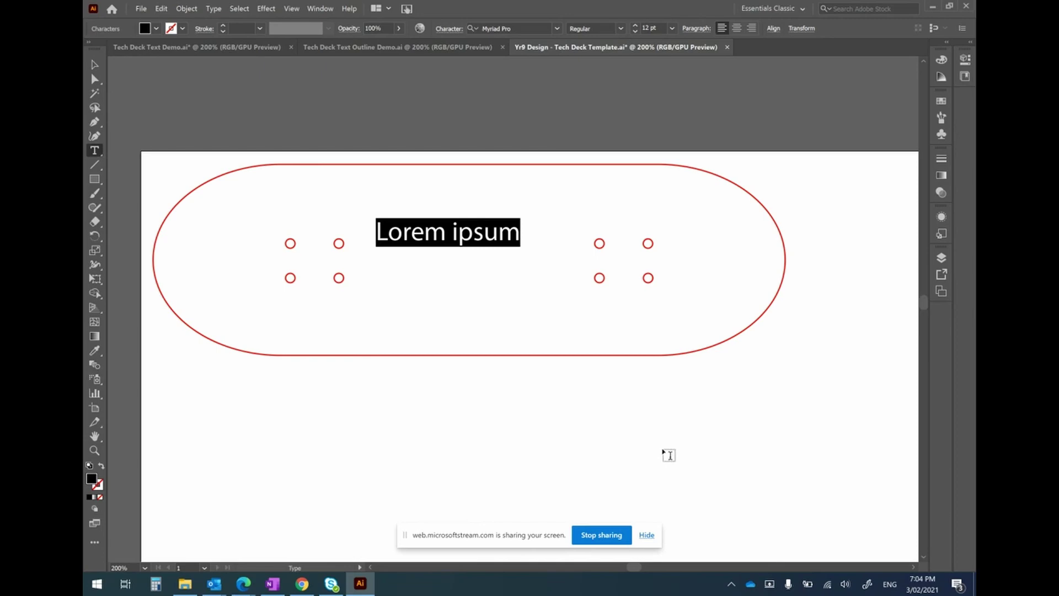
text(#)
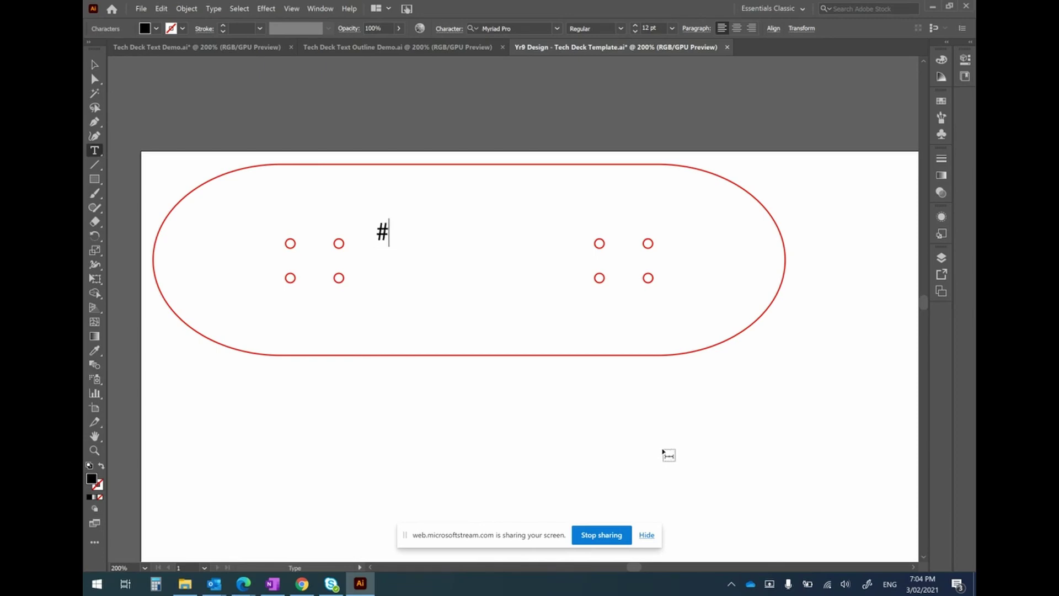
text(YOLO)
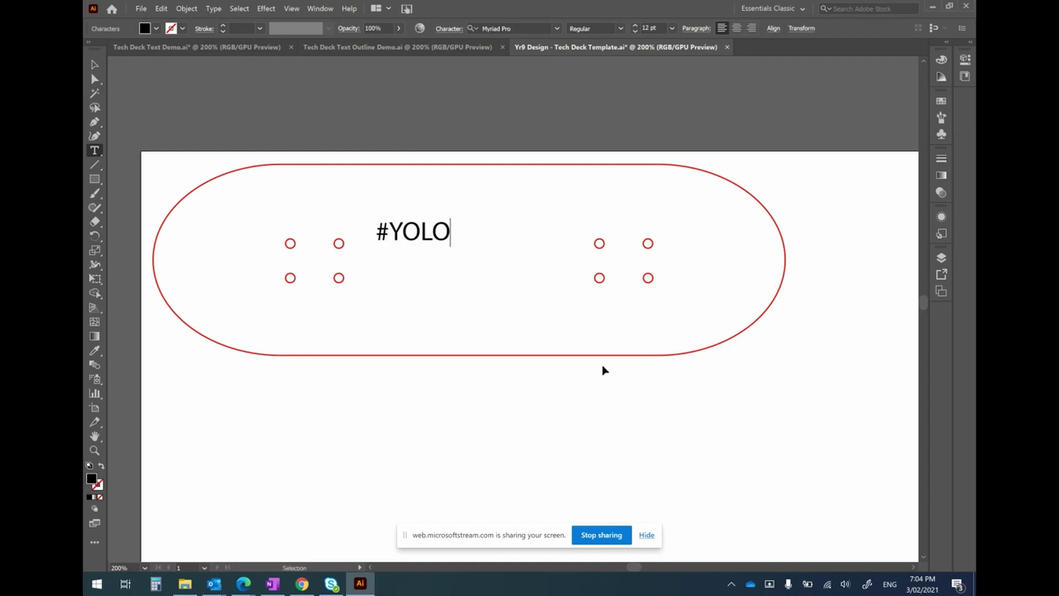
key(Escape)
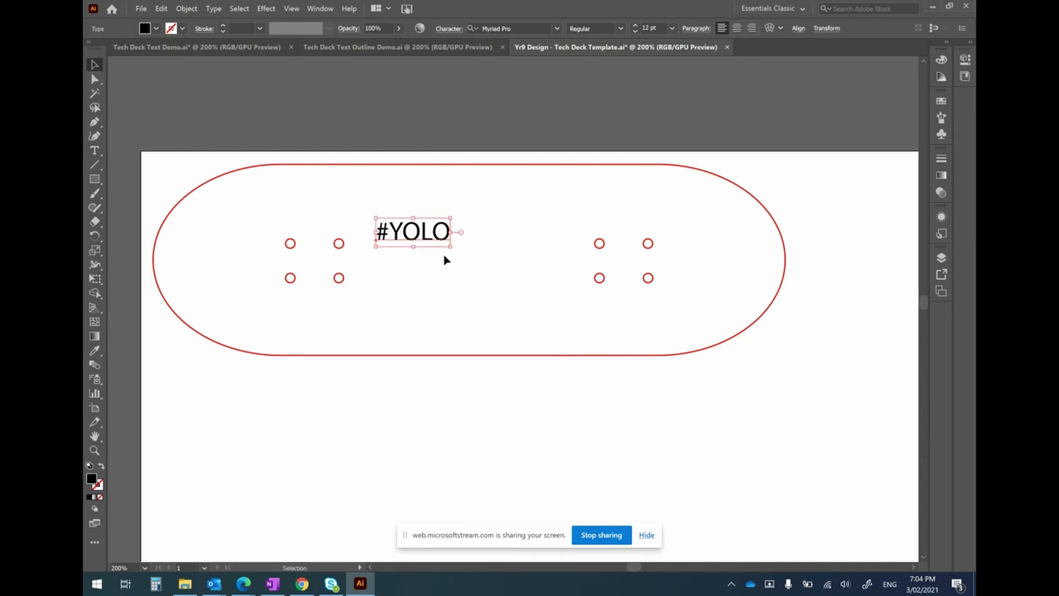
Scale the #YOLO text up to about 40 pt and position it in the gap between the two hole groups.
drag(425, 238, 596, 323)
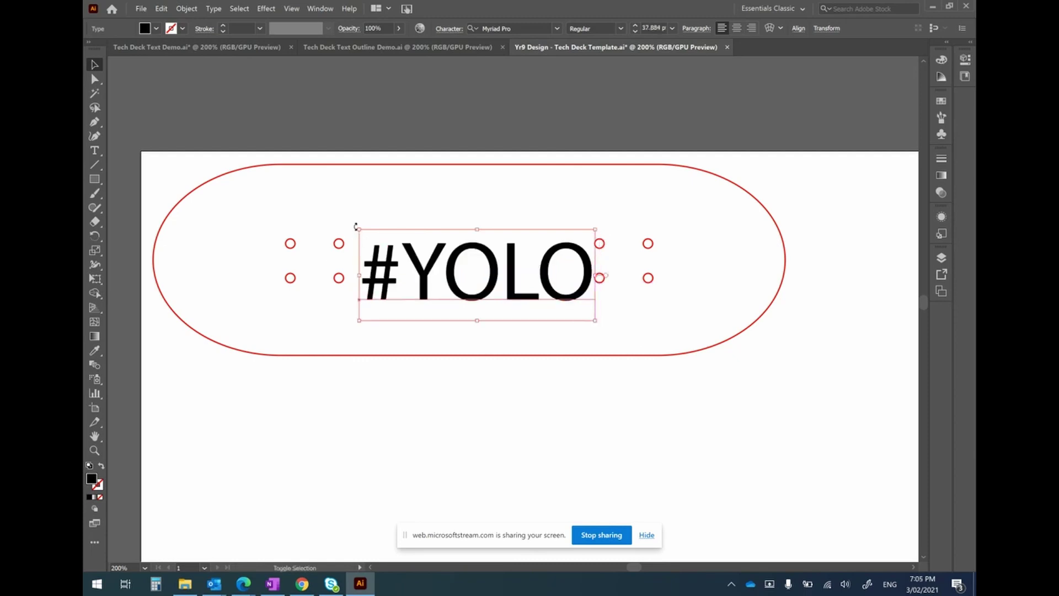
drag(358, 229, 342, 220)
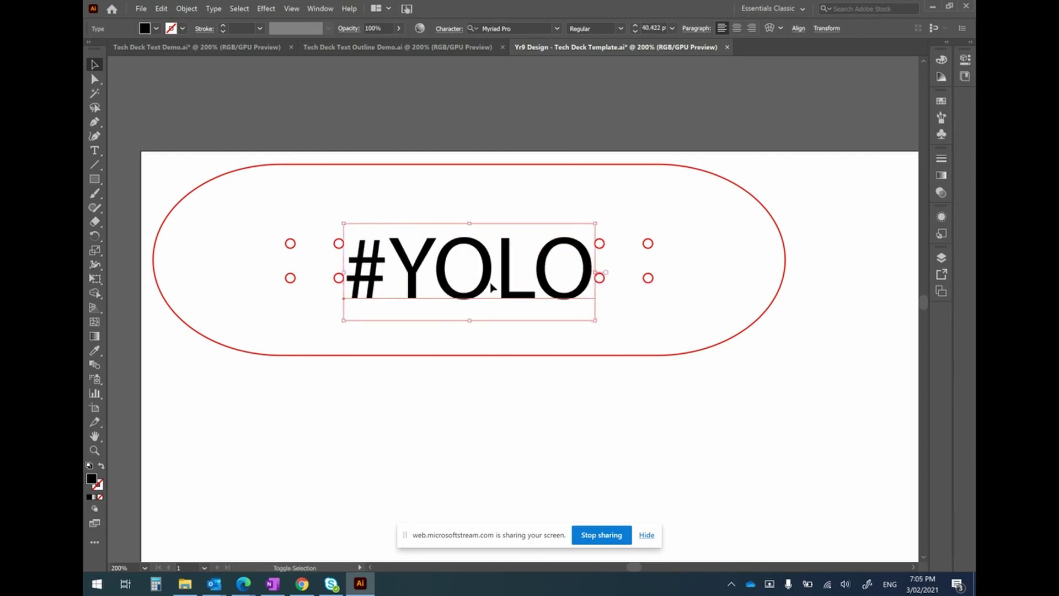
click(659, 224)
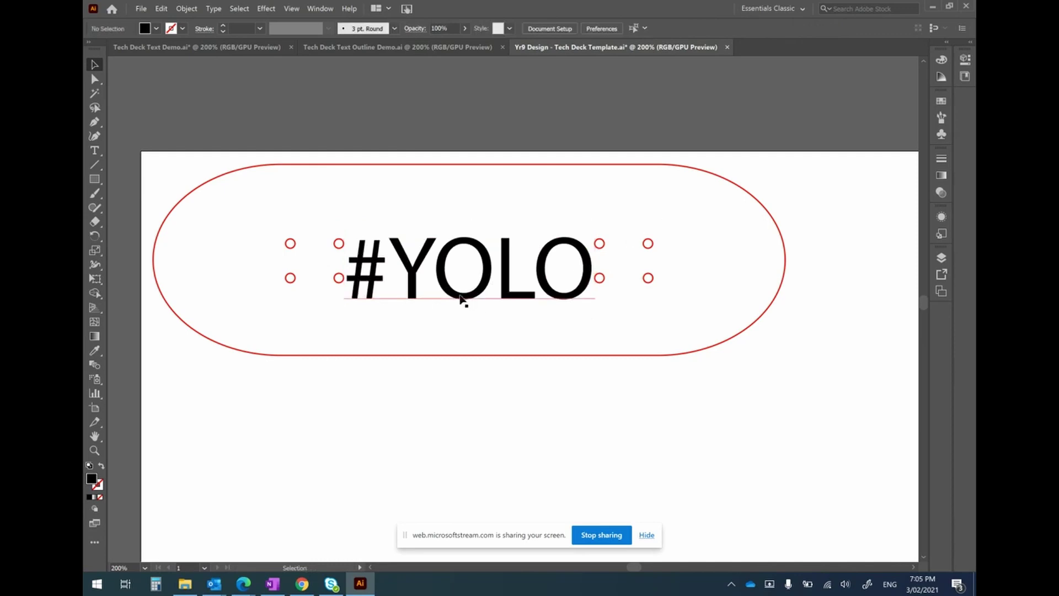
drag(445, 284, 444, 279)
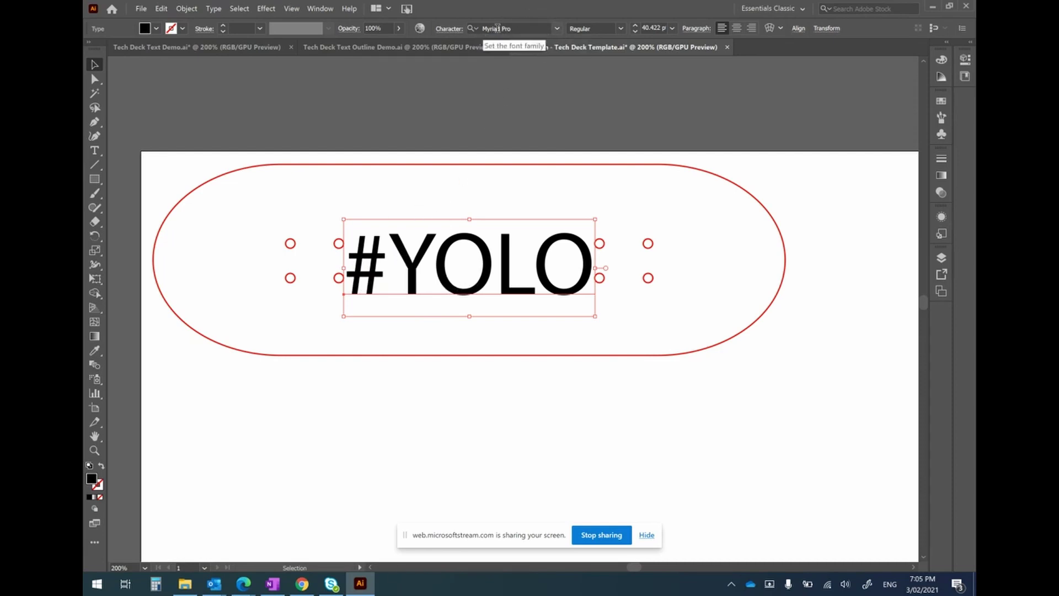
Browse the fonts, try Algerian on the #YOLO text, and inspect its letterforms up close.
click(556, 28)
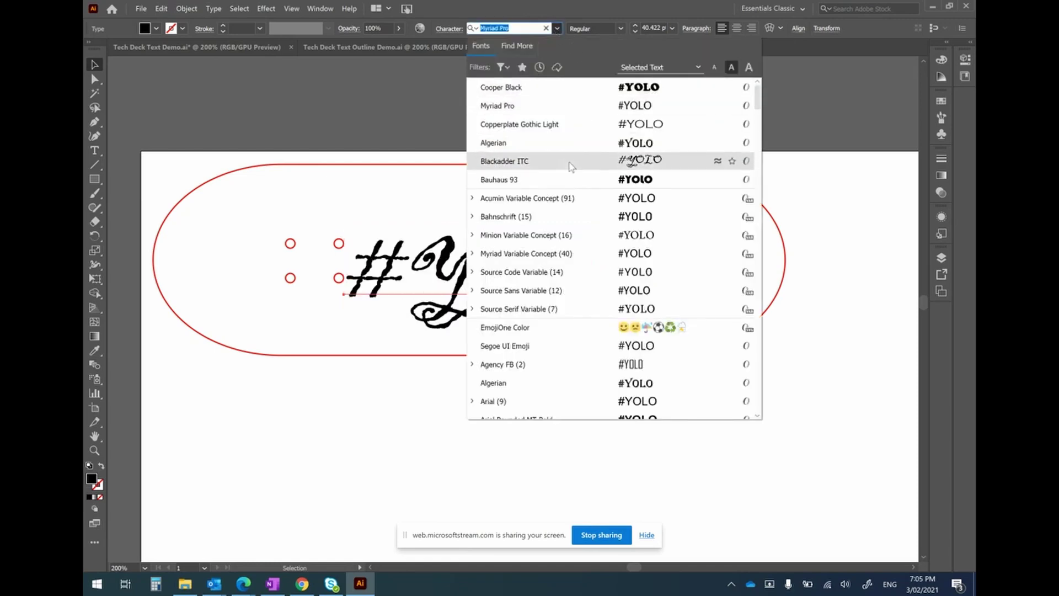
scroll(548, 203, down, 6)
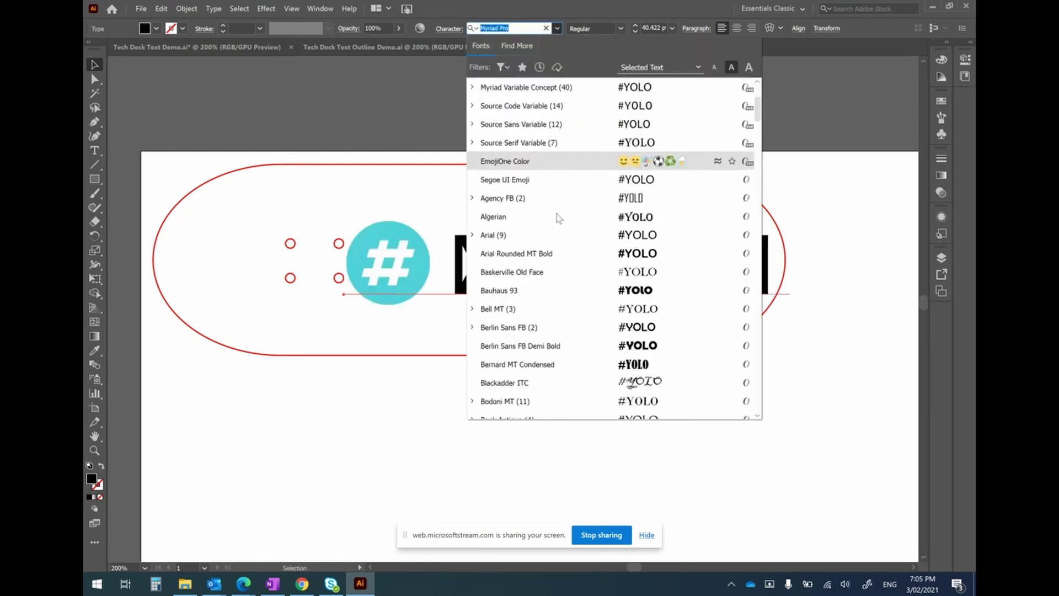
scroll(558, 219, up, 6)
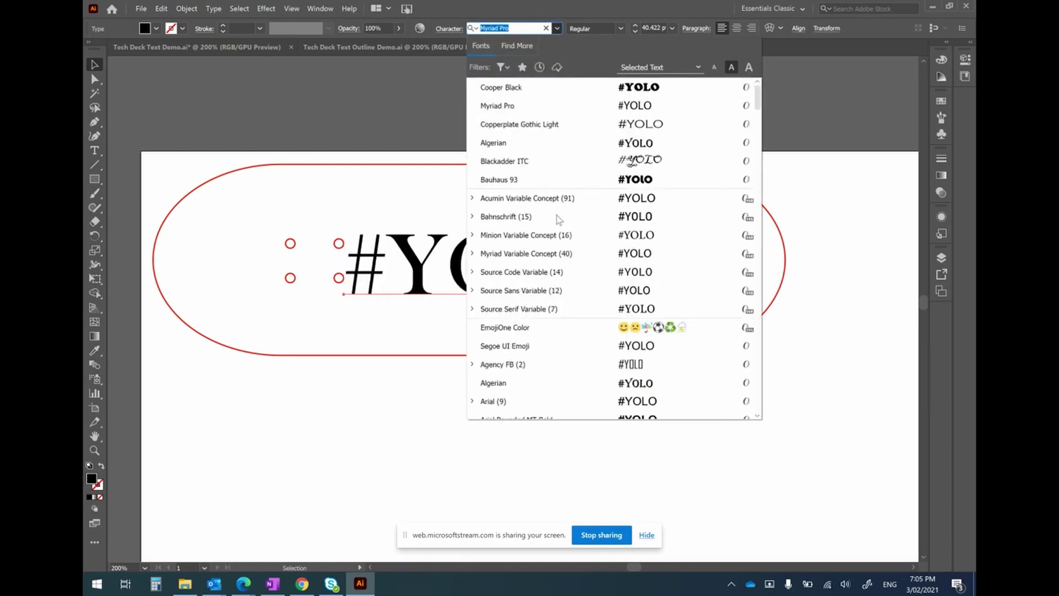
click(546, 144)
scroll(502, 292, up, 1)
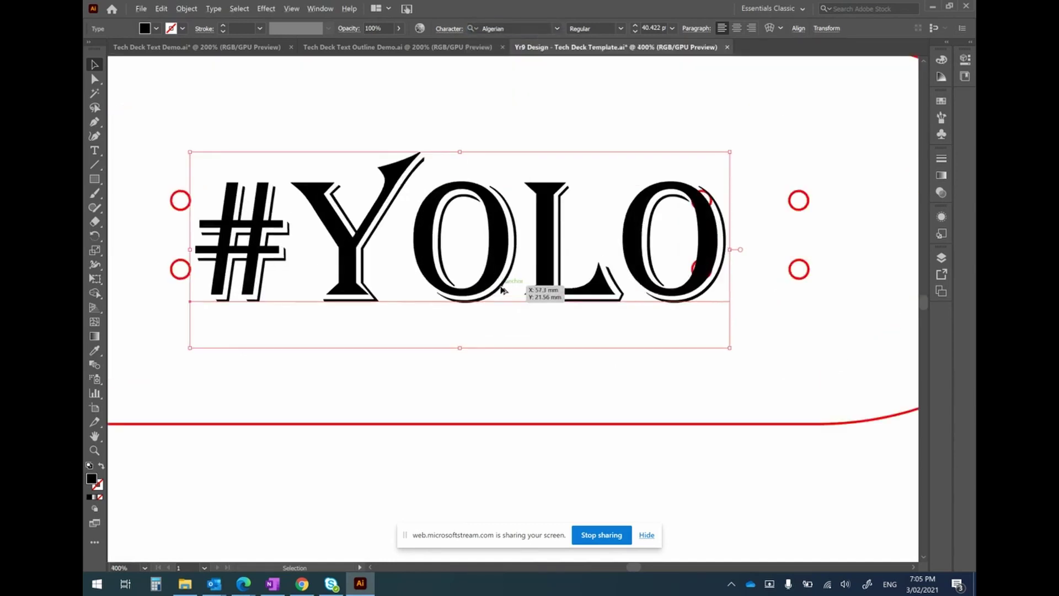
key(a)
key(v)
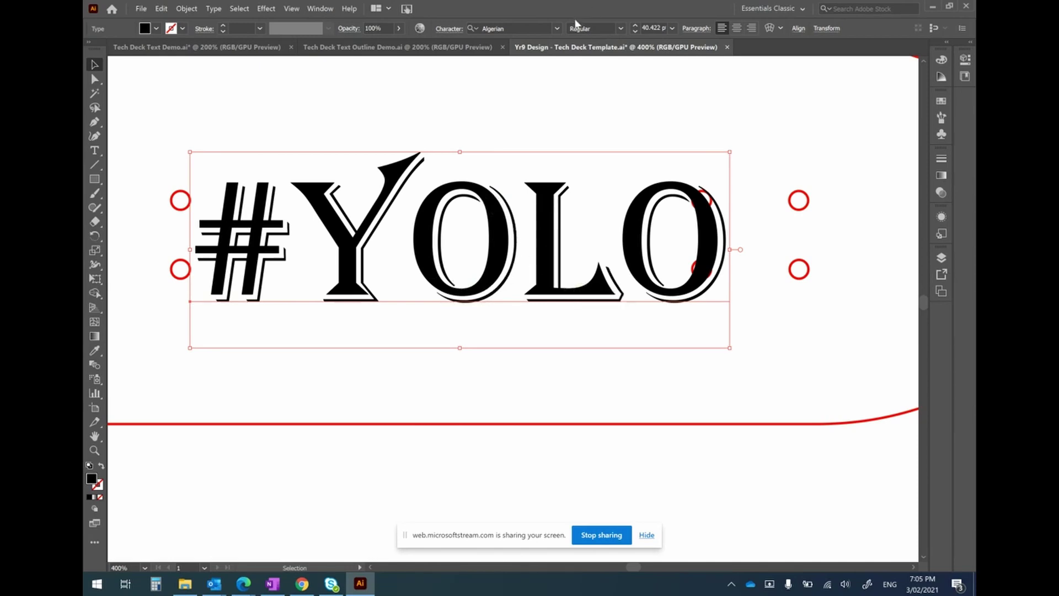
Set the #YOLO text's font to Cooper Black and refit it between the hole groups at about 40.5 pt.
click(557, 28)
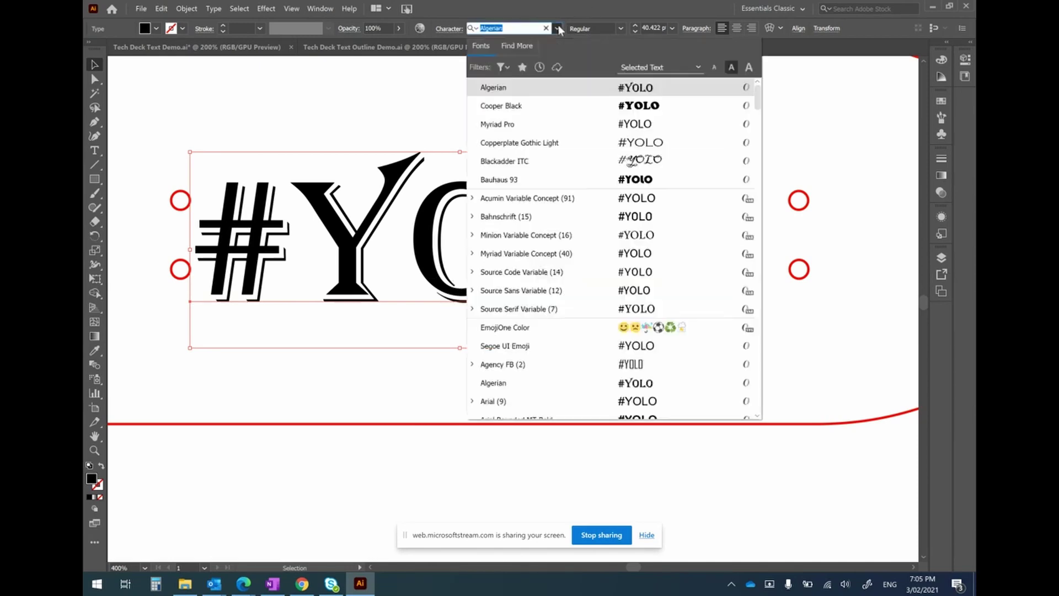
click(566, 105)
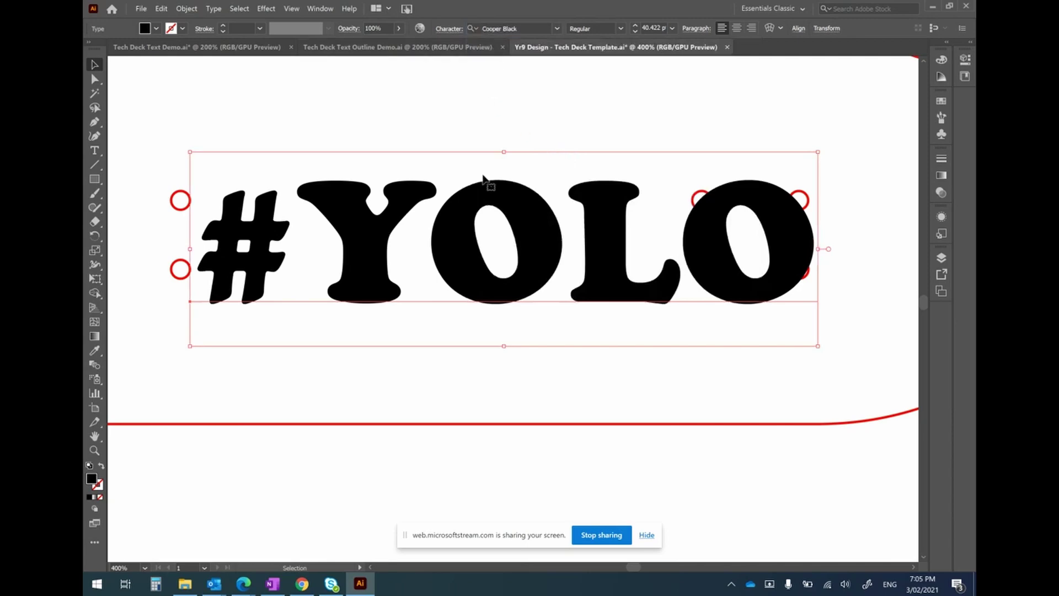
alt+scroll(454, 243, down, 2)
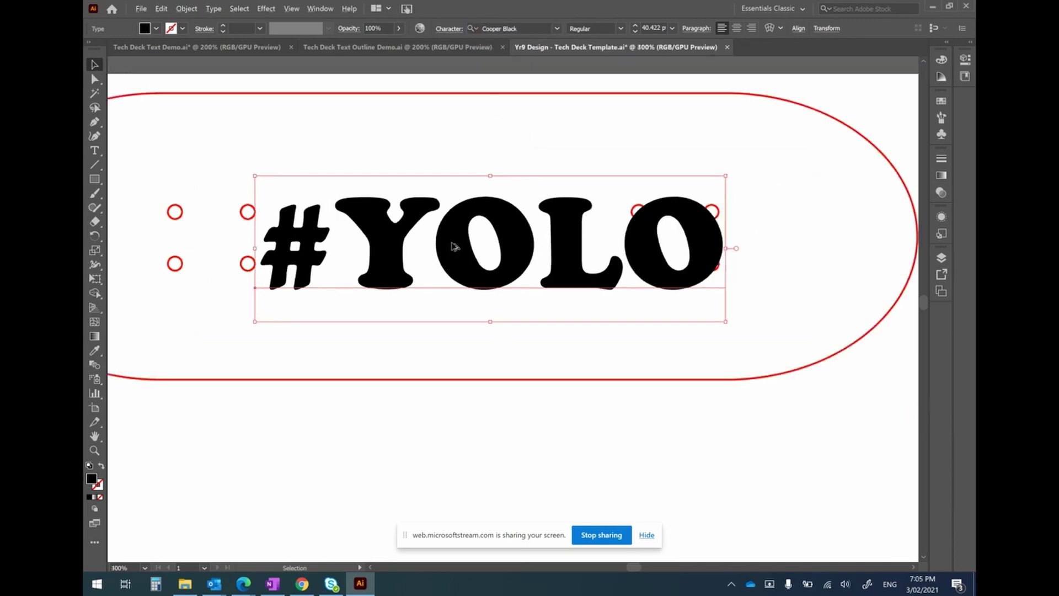
drag(634, 293, 570, 296)
drag(483, 259, 479, 252)
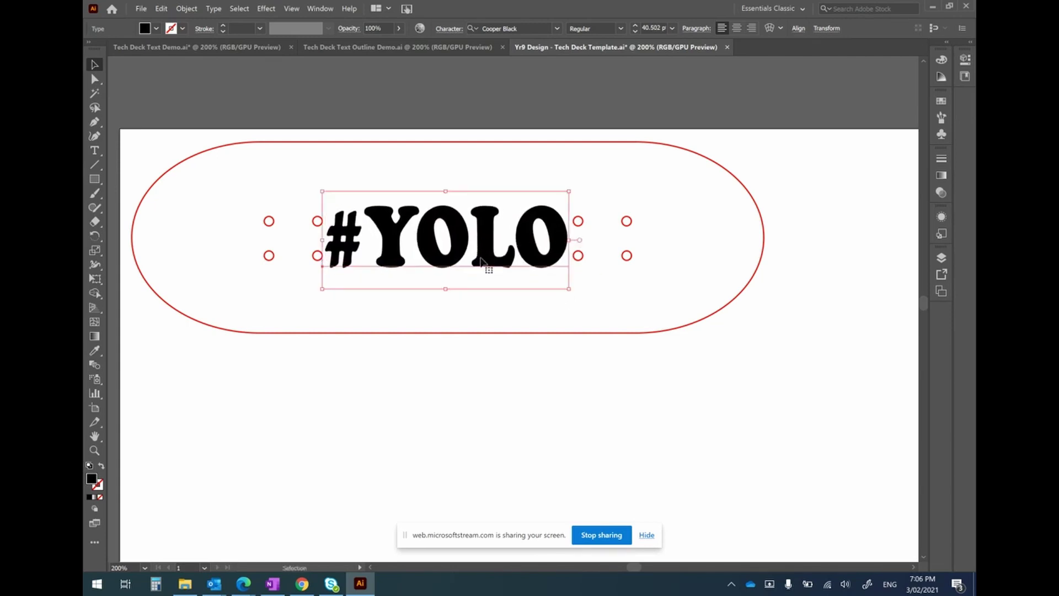
click(472, 307)
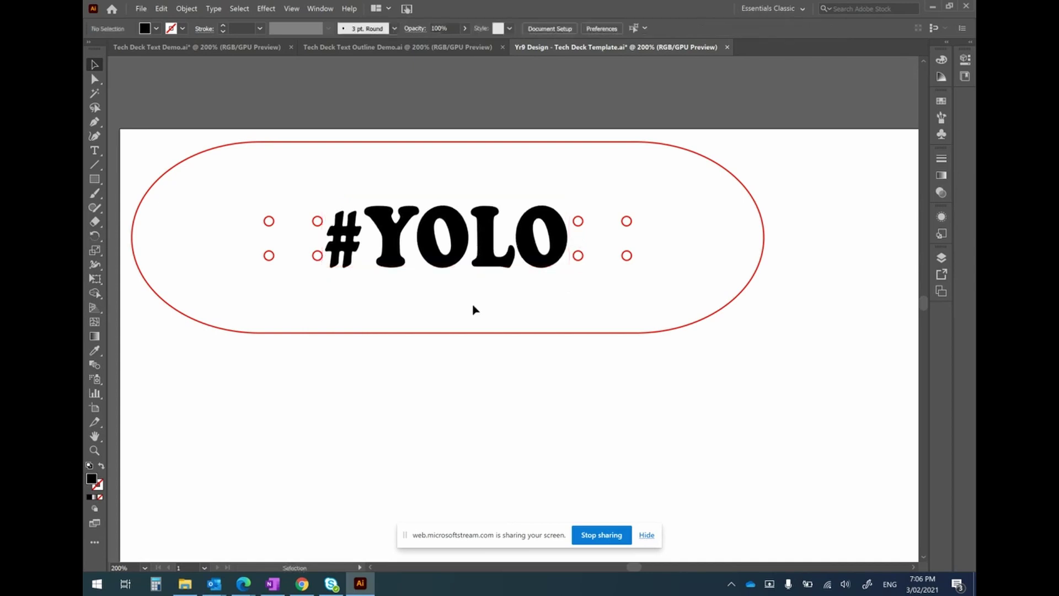
Convert the #YOLO text to outlines and swap its fill and stroke, giving unfilled letters with a black 1 pt stroke.
click(435, 259)
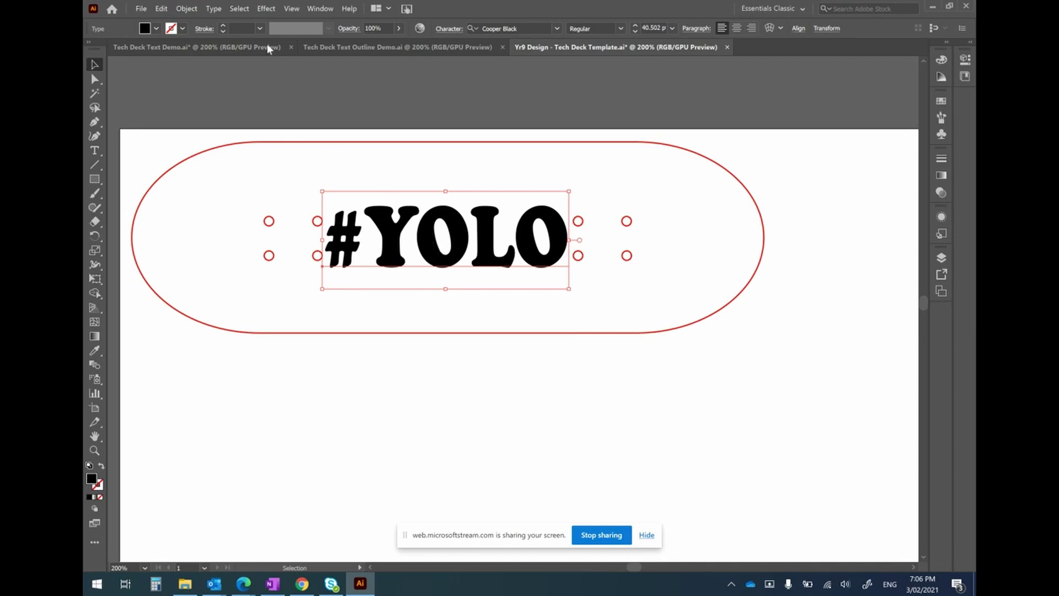
click(214, 10)
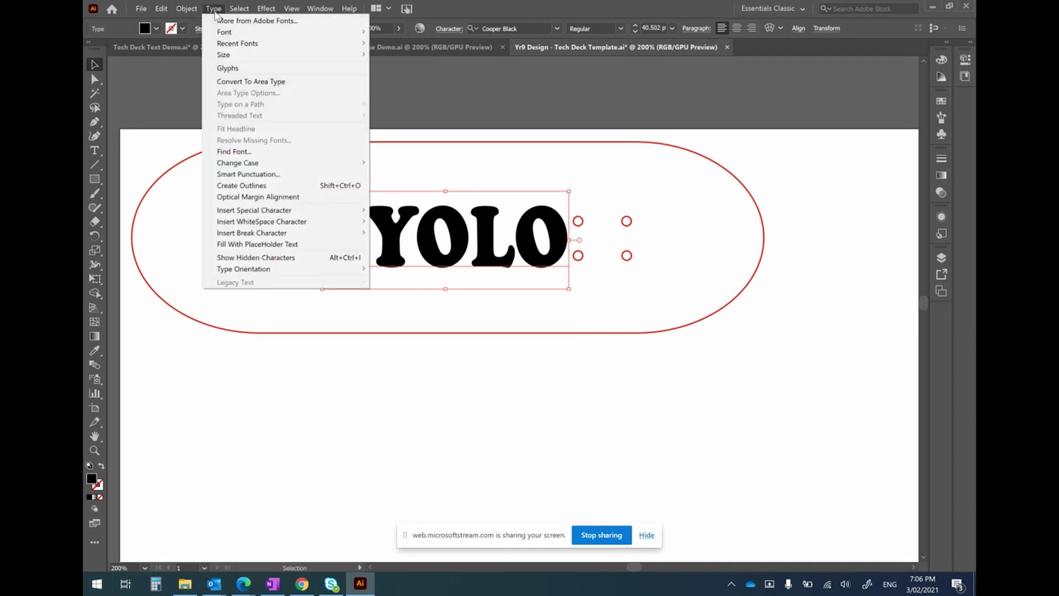
click(261, 186)
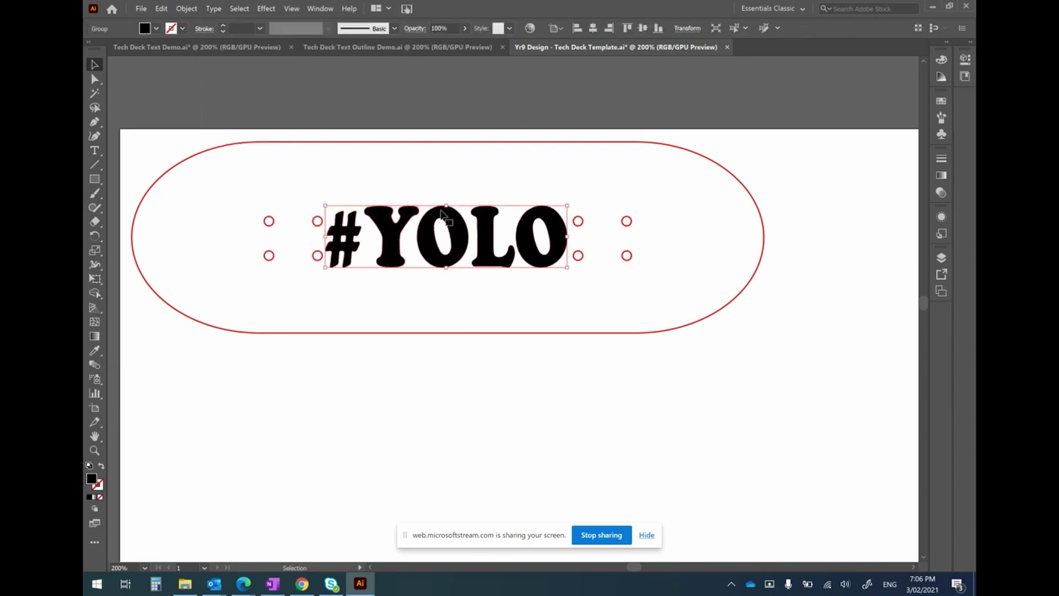
click(102, 469)
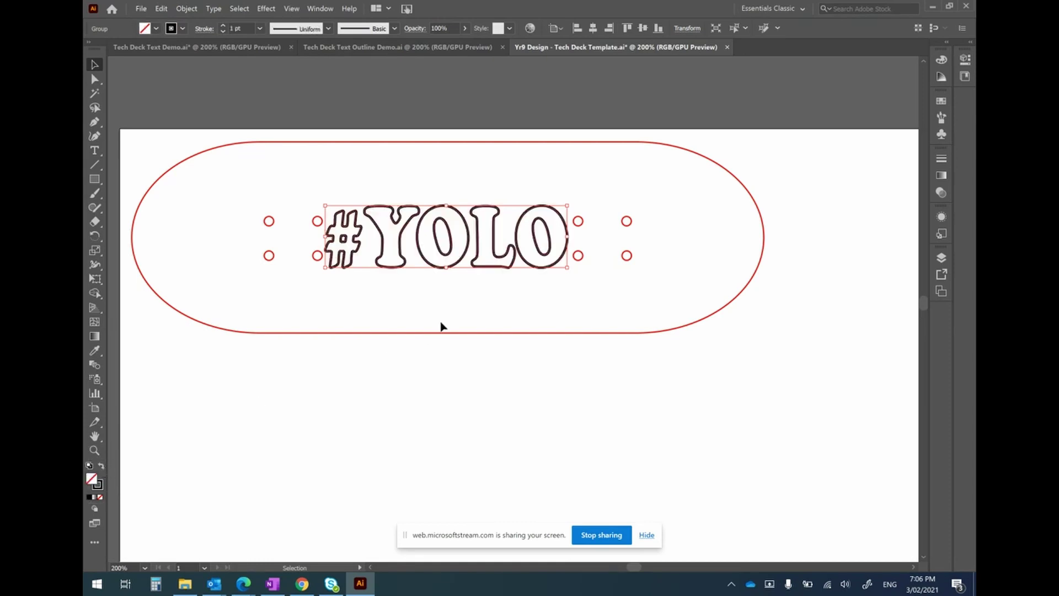
click(441, 300)
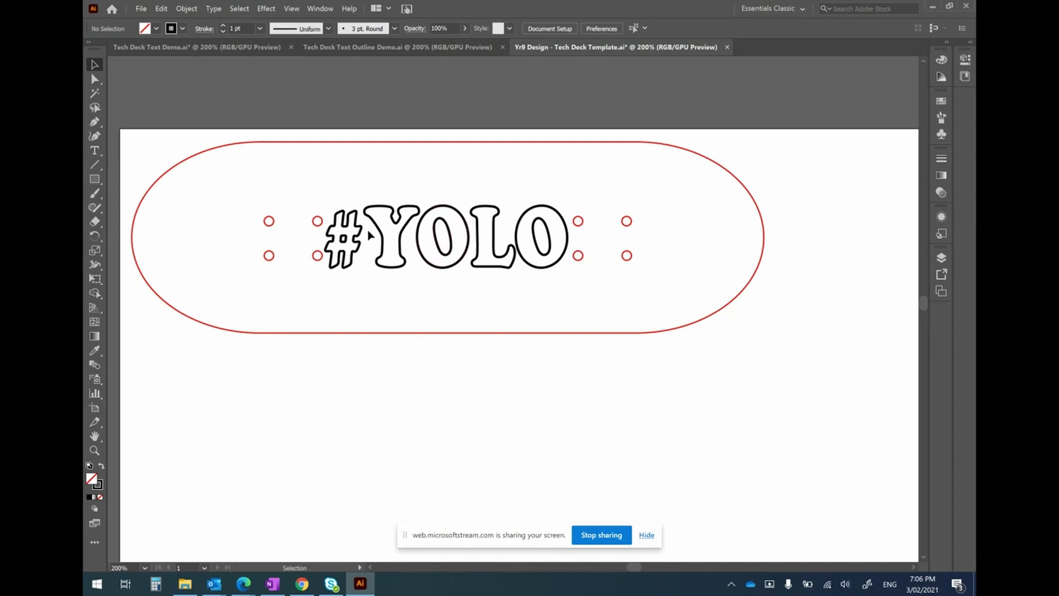
Stretch the outlined #YOLO lettering vertically both upward and downward, keeping its width within the gap between the hole groups.
click(542, 271)
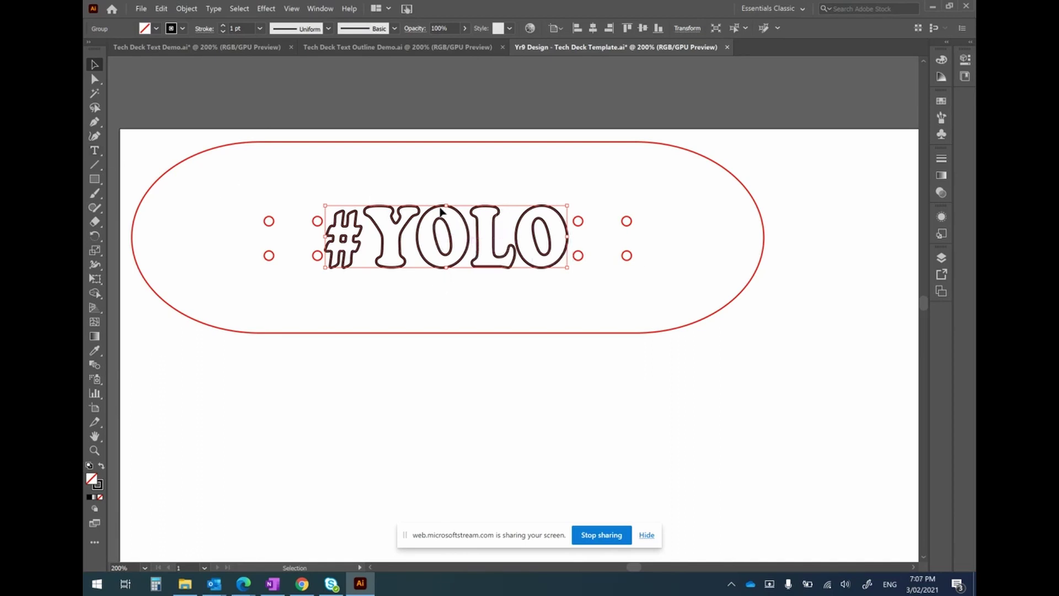
drag(446, 206, 446, 184)
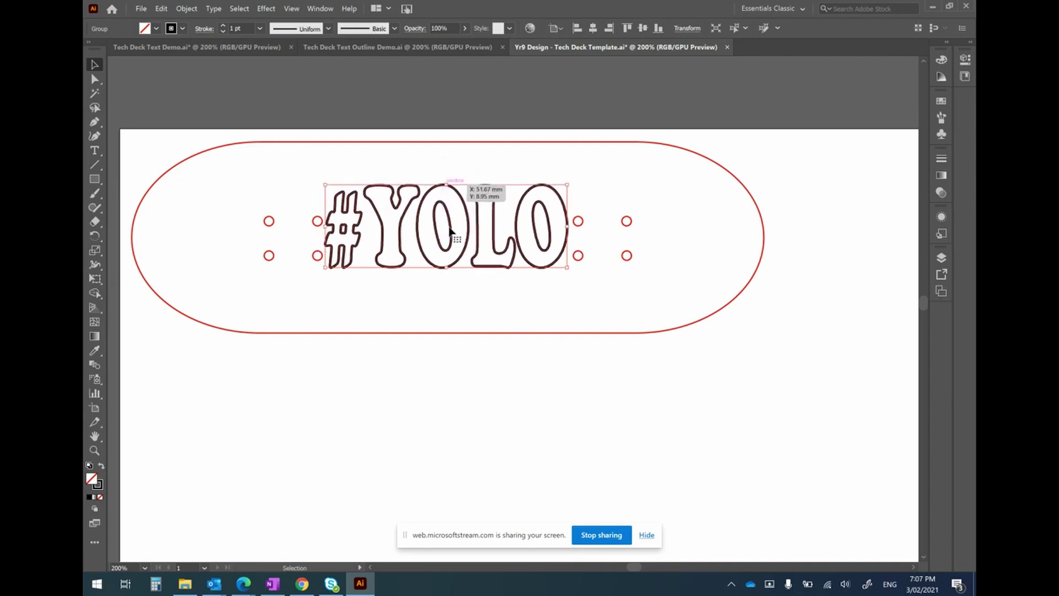
mouse_move(446, 268)
mouse_down()
mouse_move(445, 297)
mouse_move(446, 287)
mouse_up()
drag(567, 234, 568, 235)
click(580, 296)
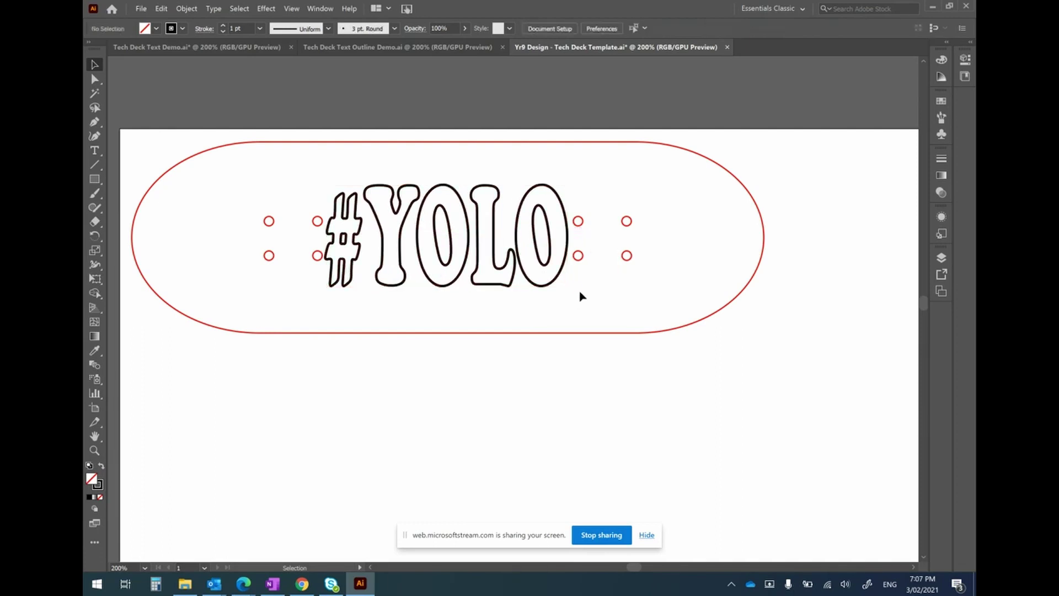